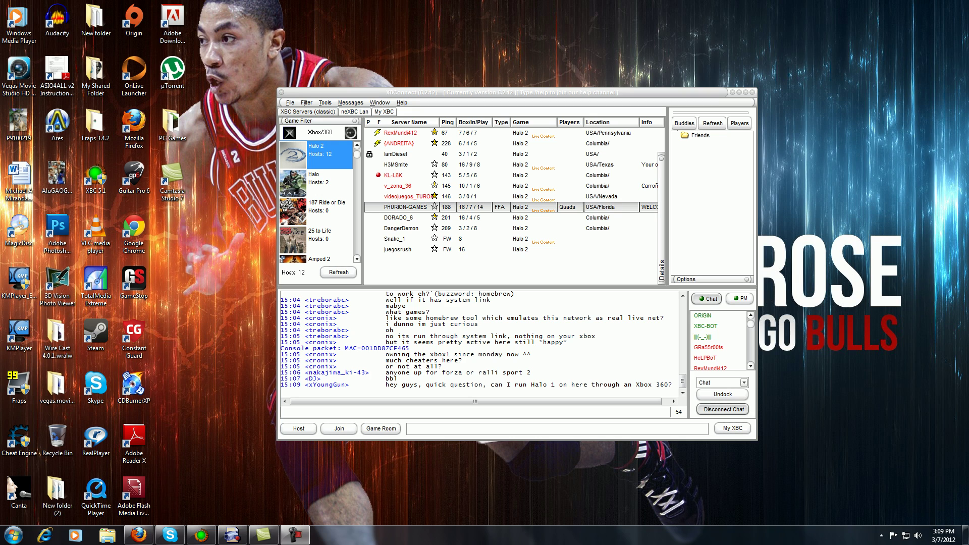
Reposition the XBConnect window slightly, switch to Firefox and mute the SnakeBite Twitch stream.
left_click_drag(505, 93, 520, 70)
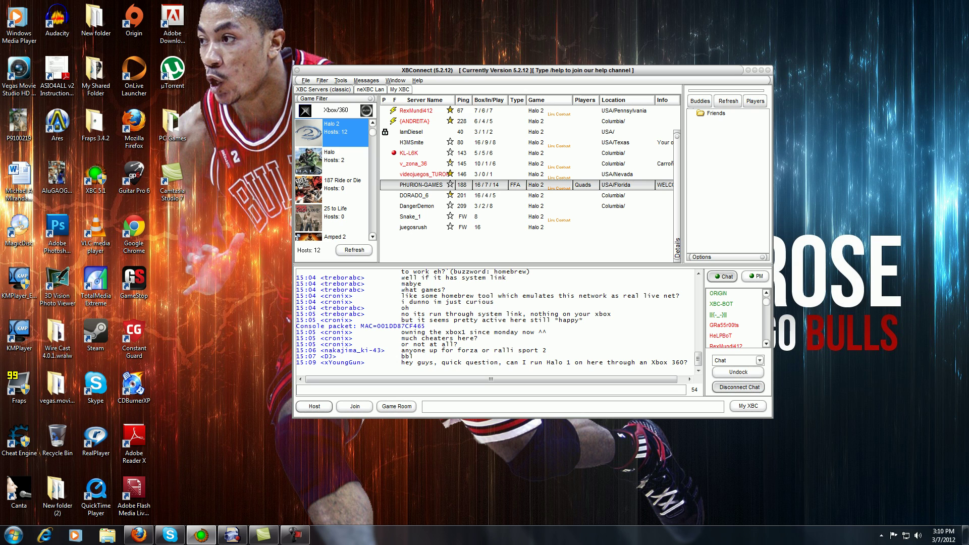
left_click(138, 535)
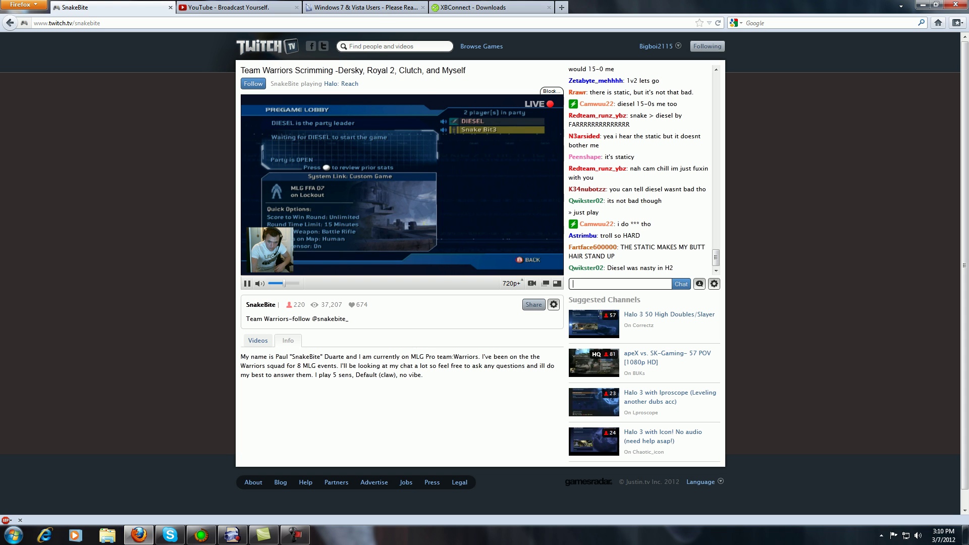
left_click(259, 284)
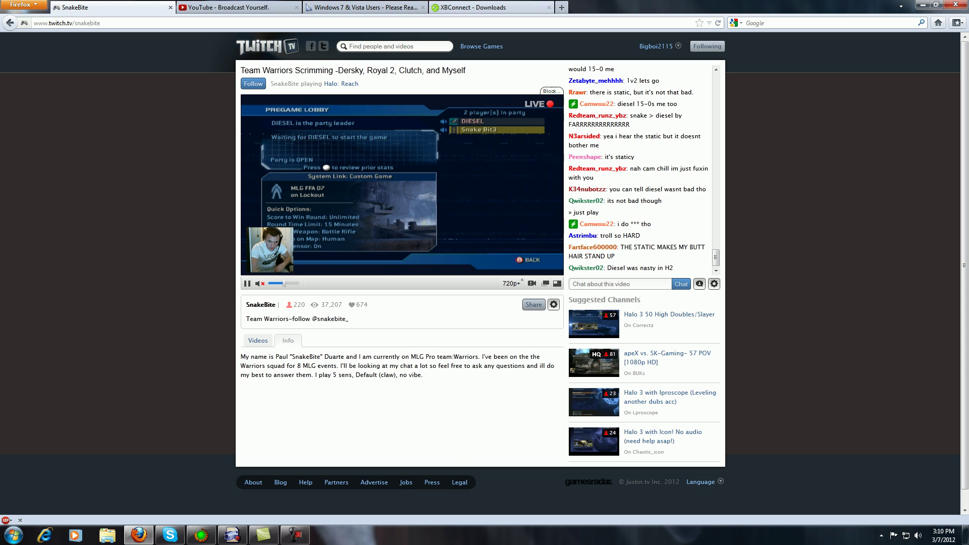
Review the XBConnect 5.2 download options on the XBConnect Downloads page and close the duplicate page.
left_click(490, 7)
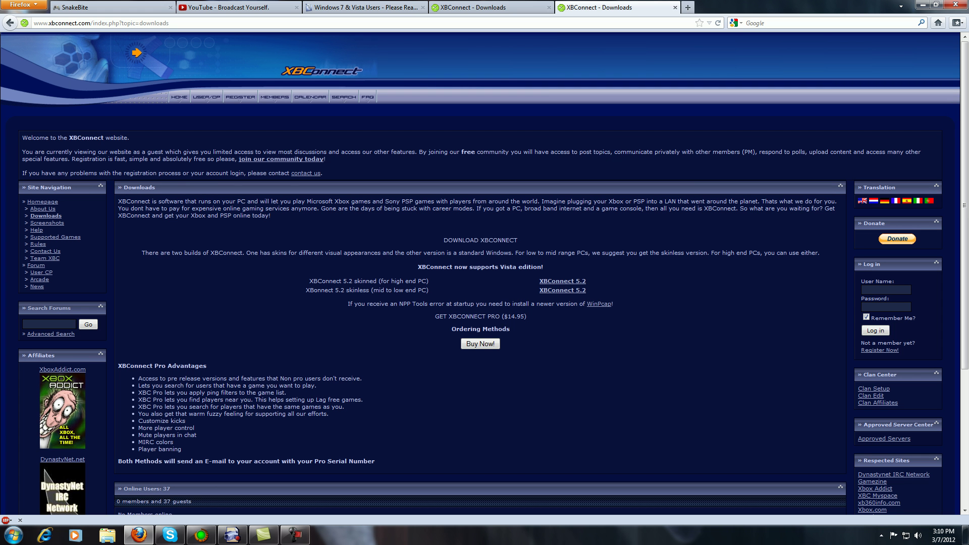
left_click(674, 7)
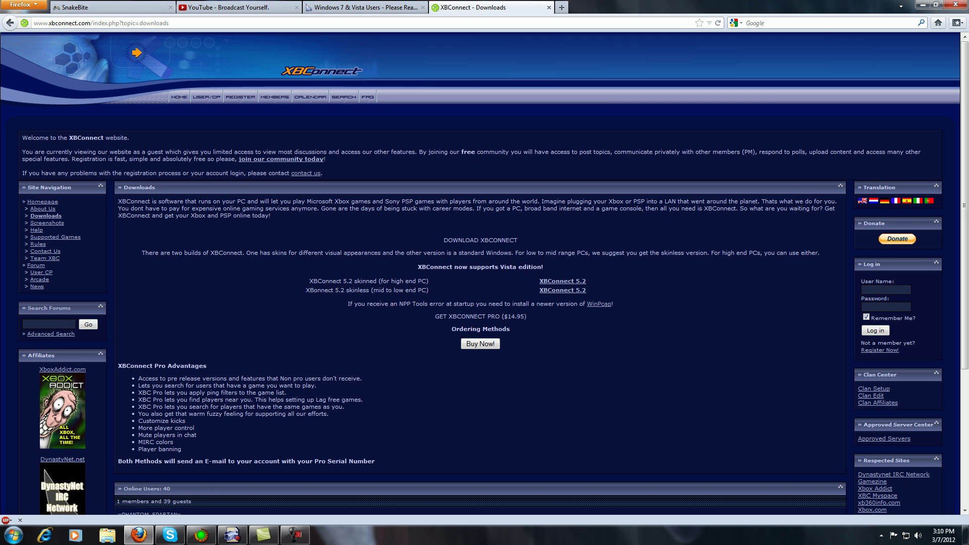
left_click(201, 535)
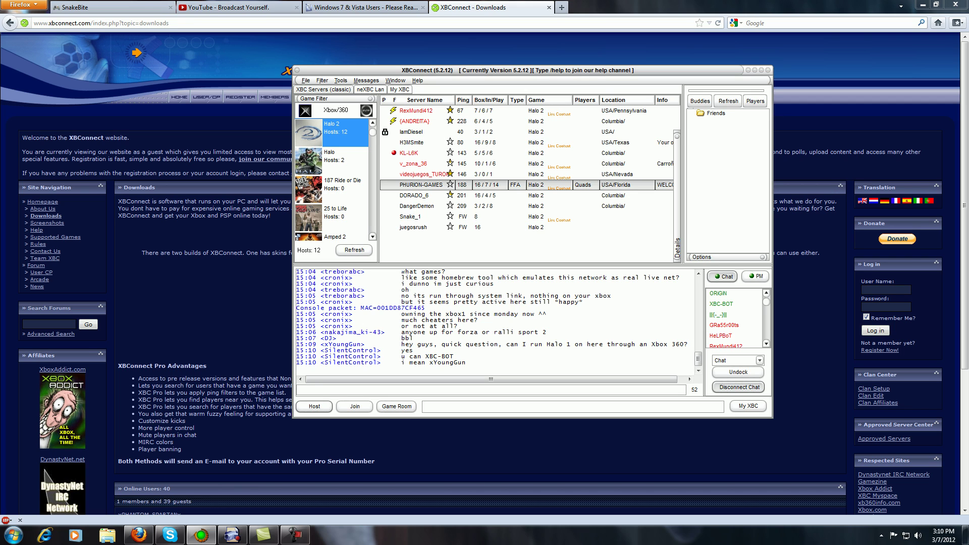
Return to Firefox, view the "Windows 7 & Vista Users - Please Read" thread, and dismiss the WinPcap_4_1_beta5.exe download prompt.
key("alt+Tab")
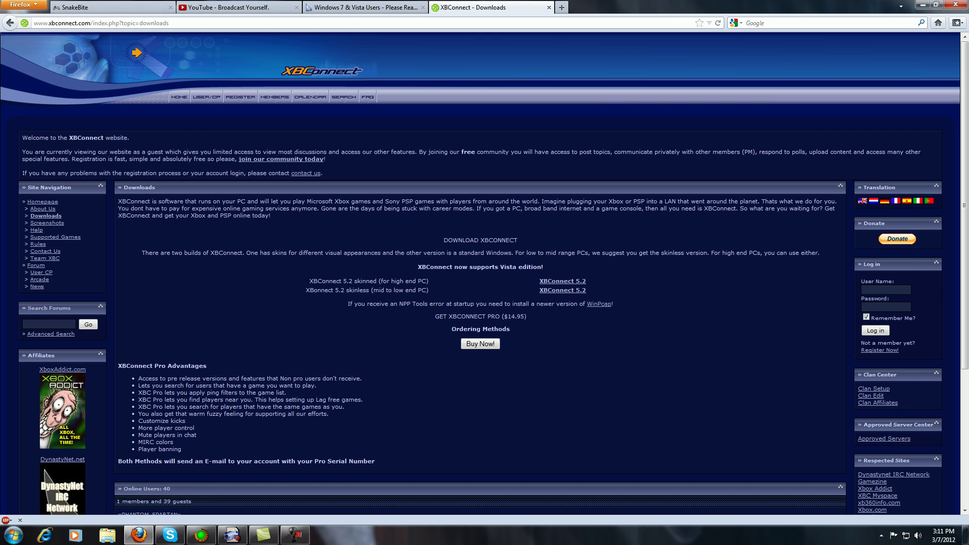
key("ctrl+shift+Tab")
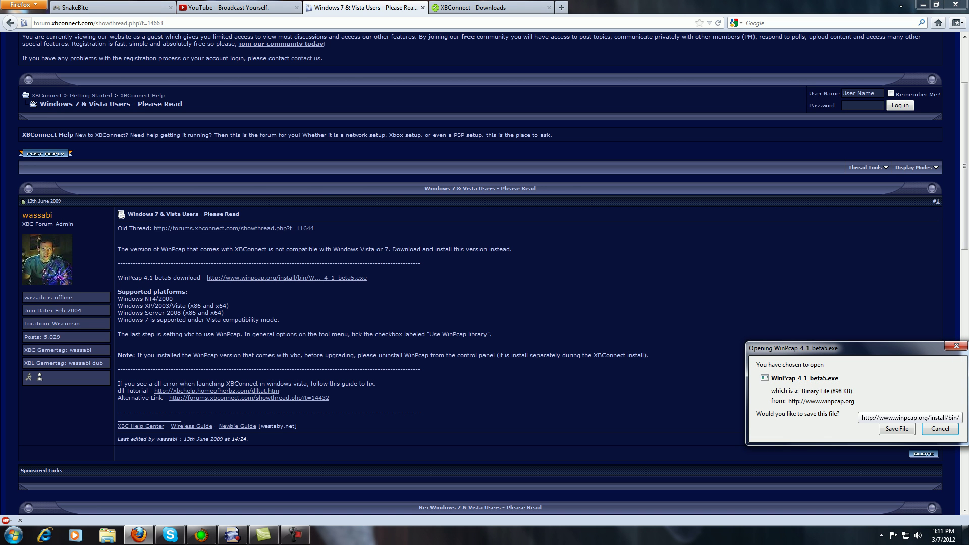
key("Escape")
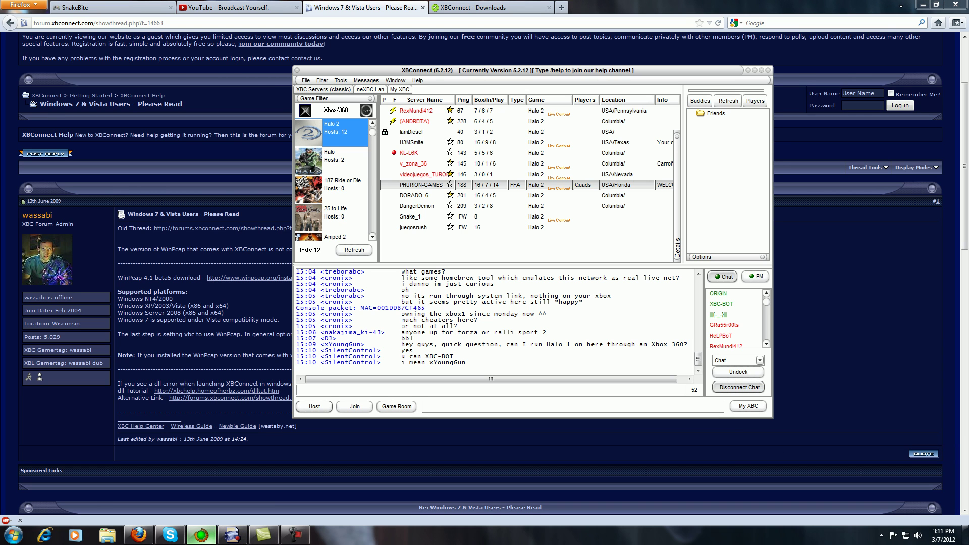
Switch to XBConnect and search for the game console using the listed network adapter.
left_click(202, 535)
left_click(340, 80)
mouse_move(356, 91)
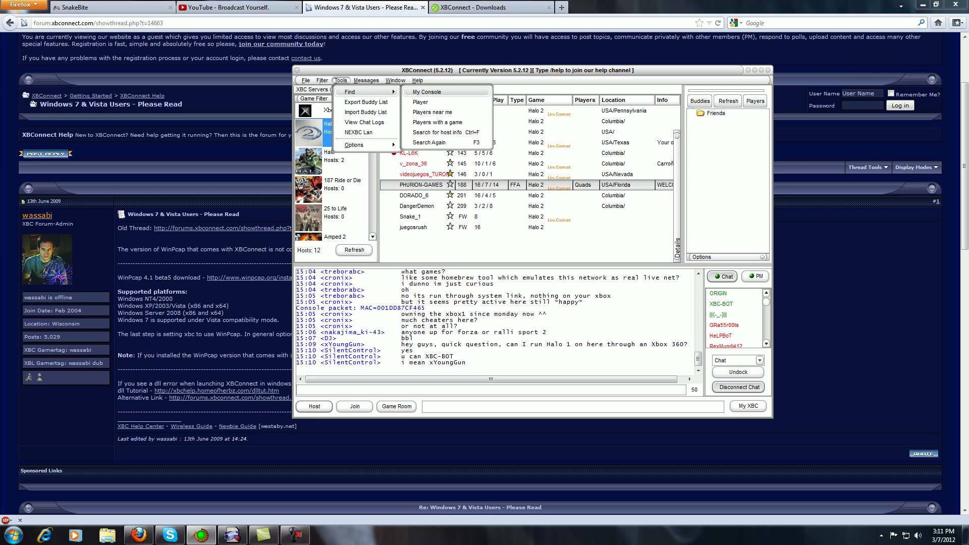
left_click(427, 92)
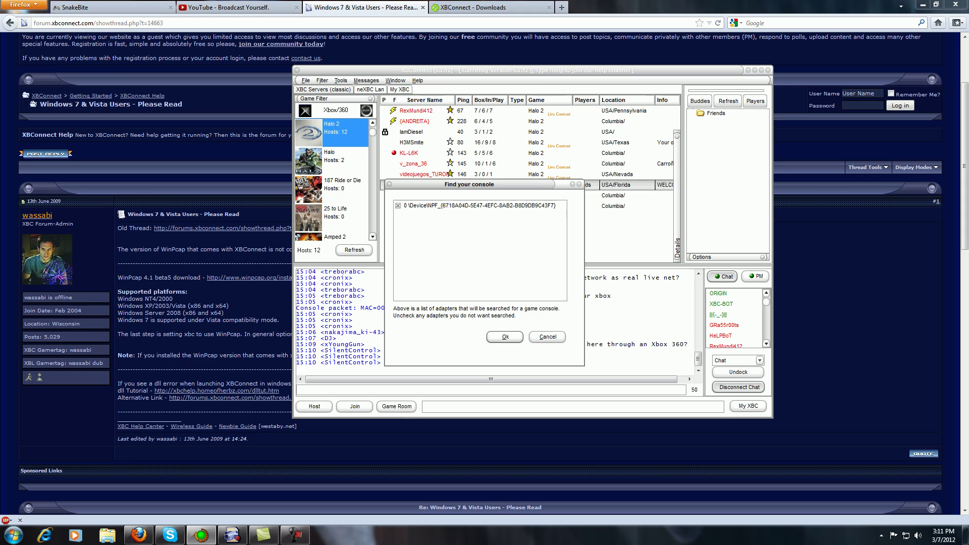
left_click(480, 206)
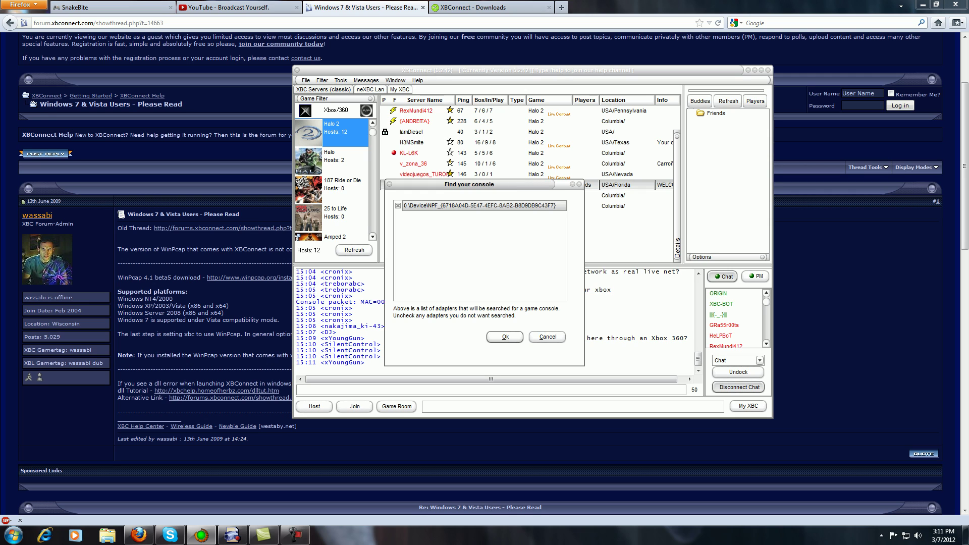
left_click(505, 336)
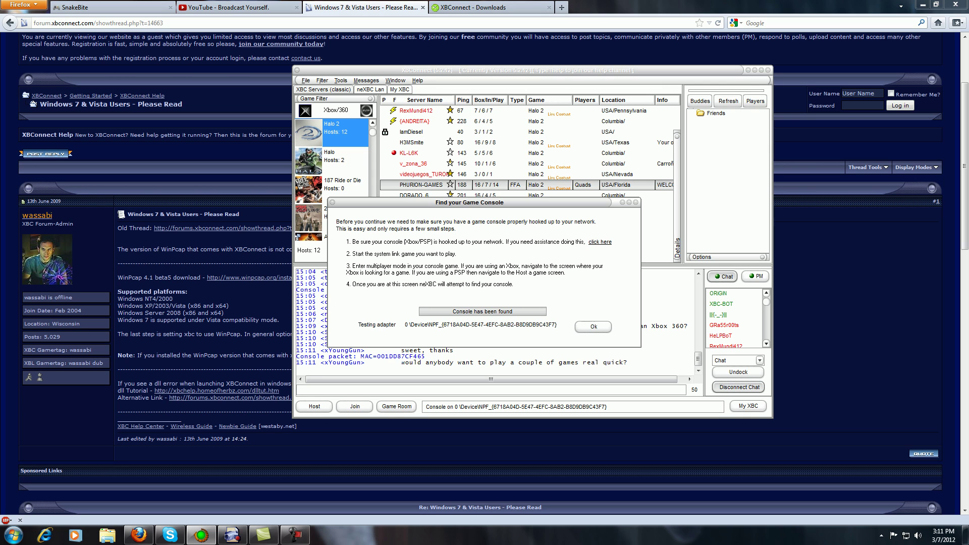
Check the game's Available Games screen in ArcSoft Capture Module, and return to XBConnect to accept the console search.
left_click(232, 535)
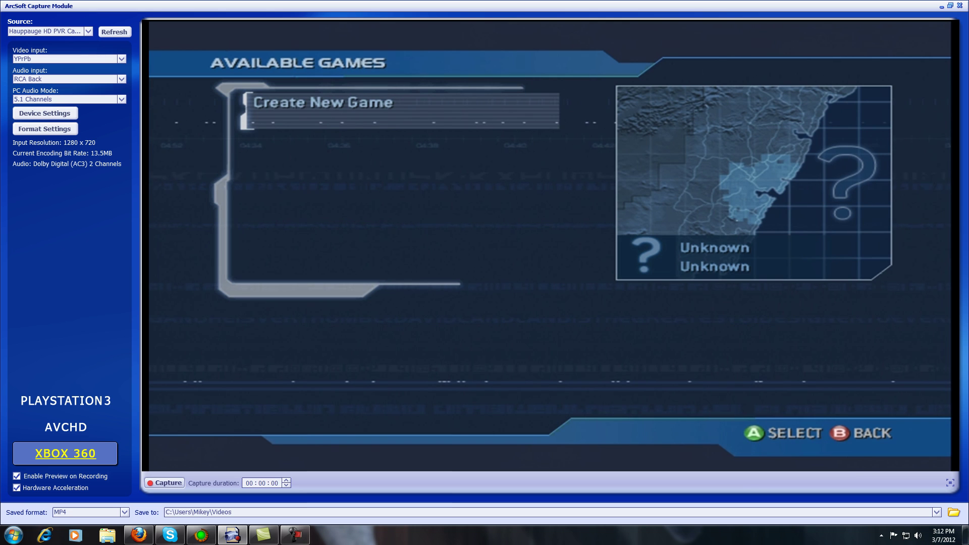
mouse_move(295, 535)
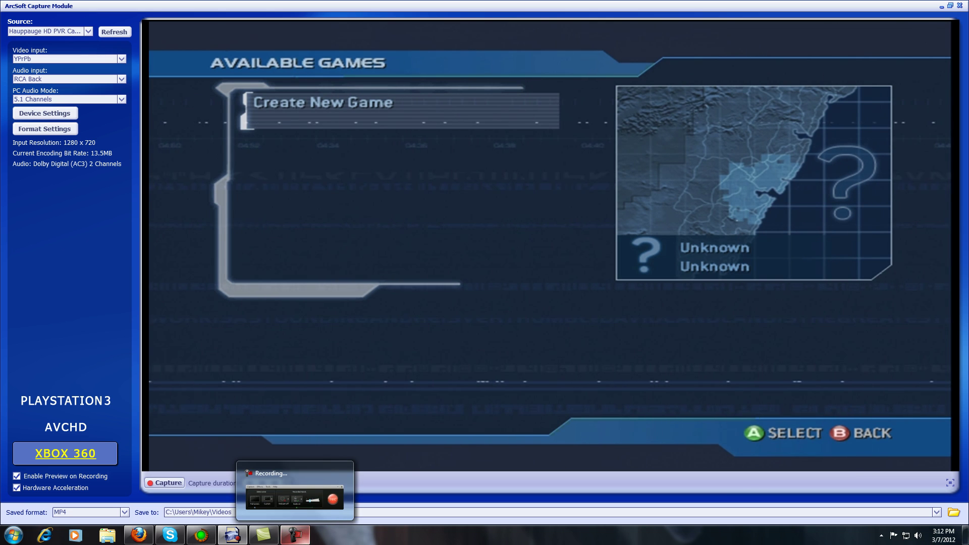
mouse_move(232, 535)
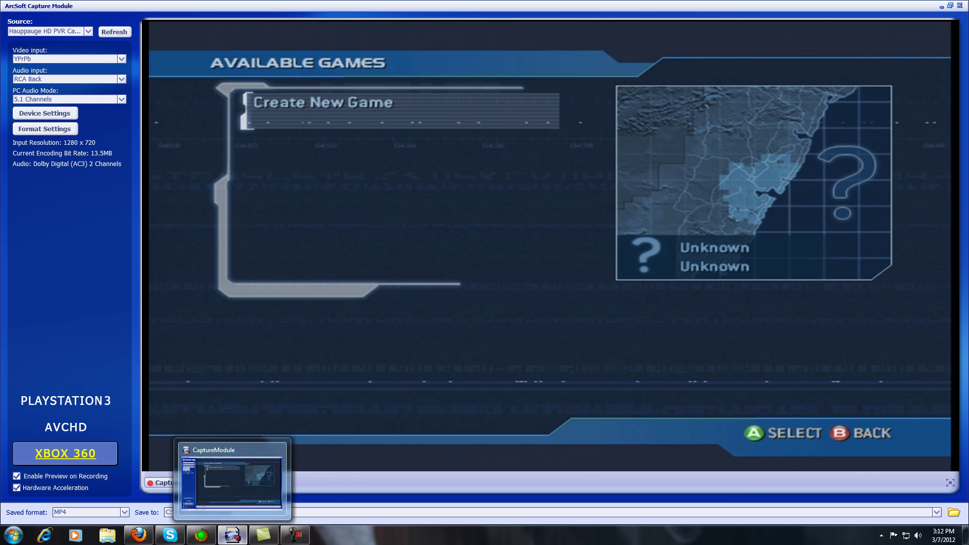
left_click(201, 535)
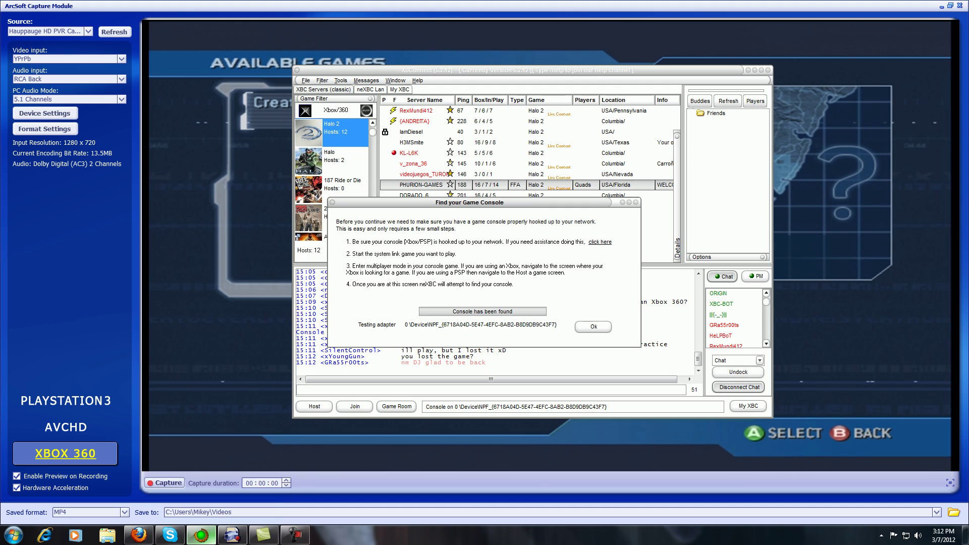
left_click(593, 326)
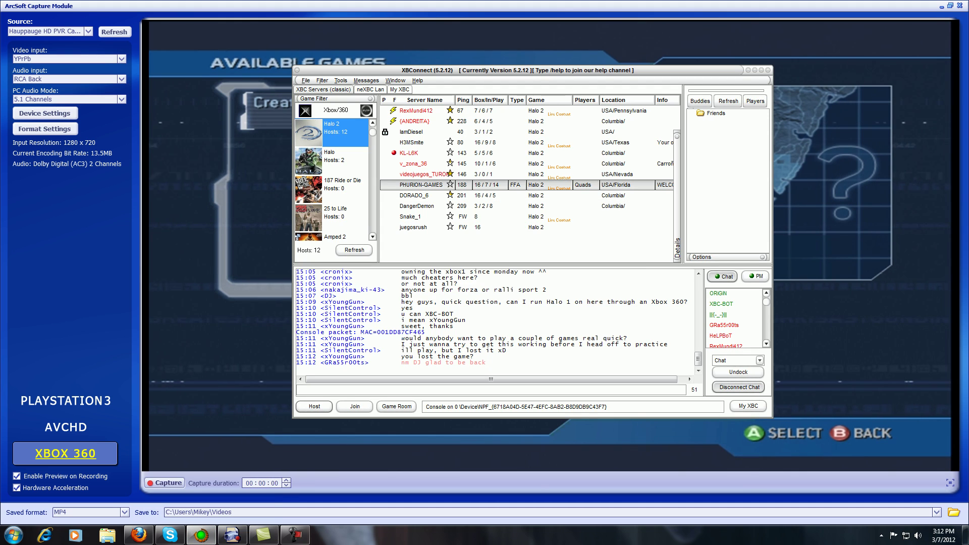
Close the old game room, refresh the Halo 2 host list and join the PHURION-GAMES server.
left_click(397, 407)
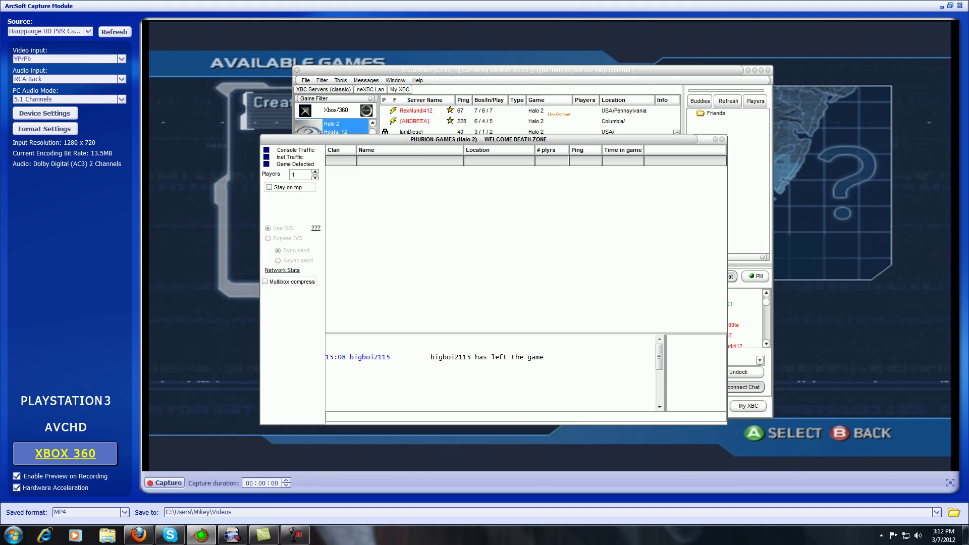
left_click(721, 139)
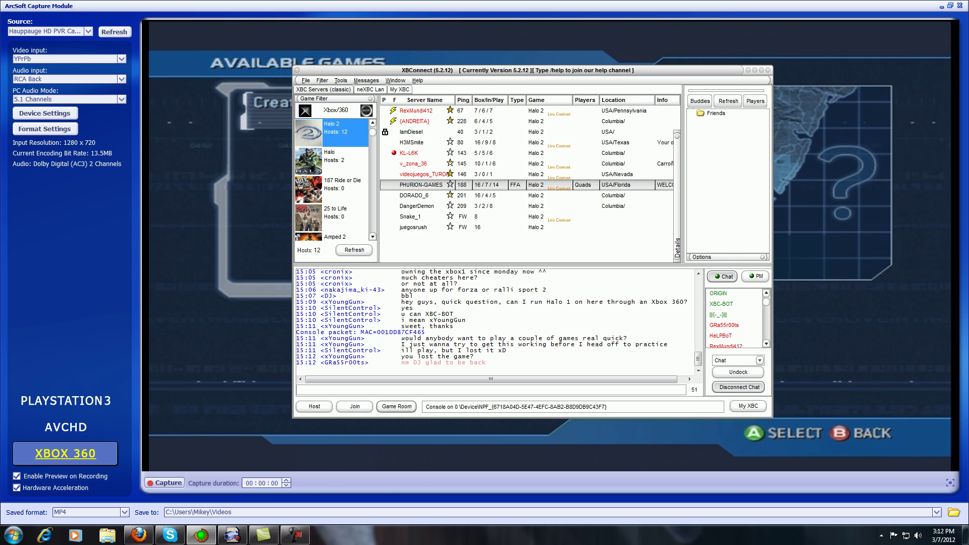
left_click(354, 250)
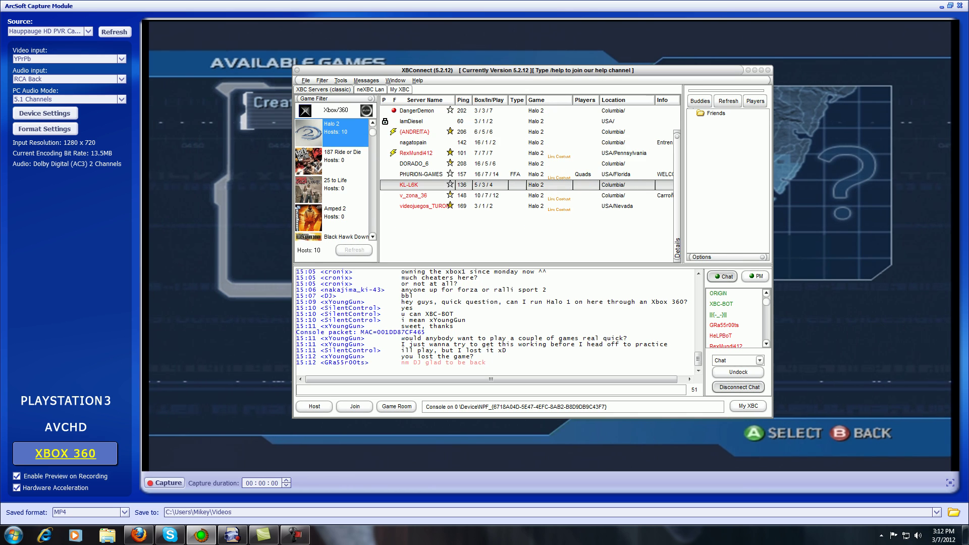
double_click(421, 174)
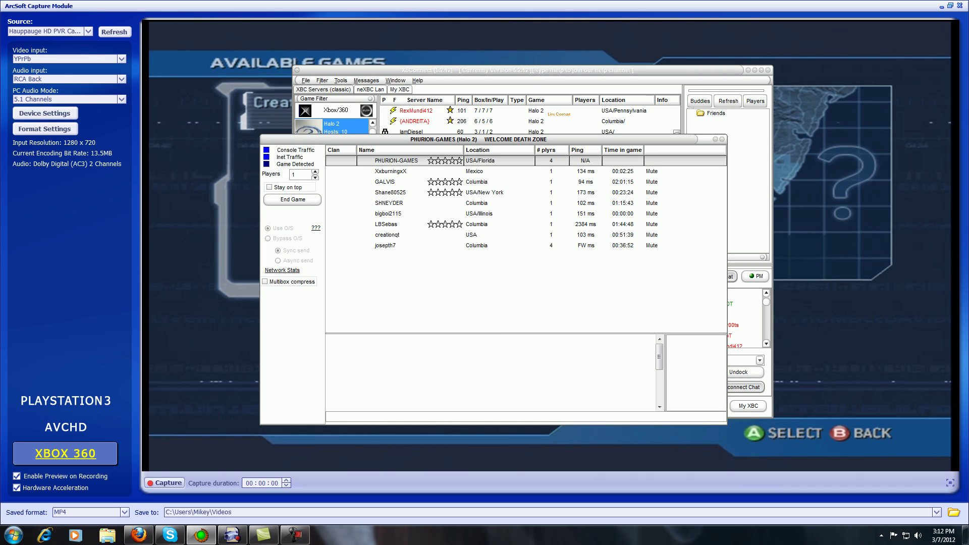
Check the Available Games list in ArcSoft Capture Module, and return to XBConnect to close the PHURION-GAMES room.
key("alt+Tab")
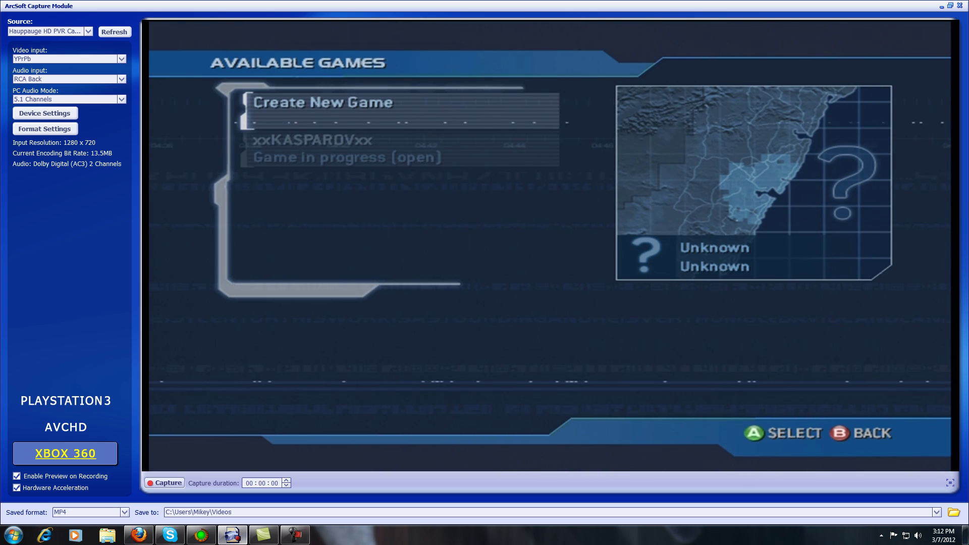
mouse_move(232, 535)
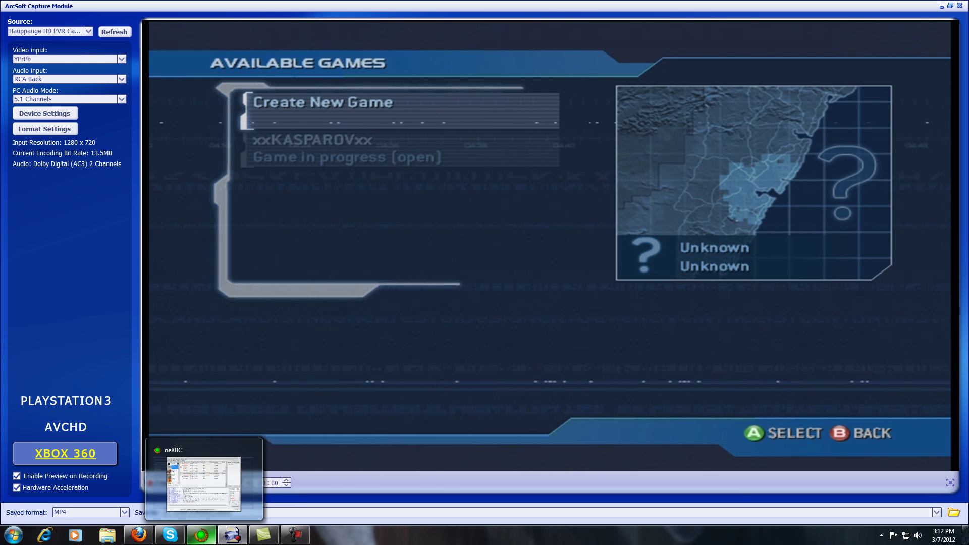
left_click(201, 535)
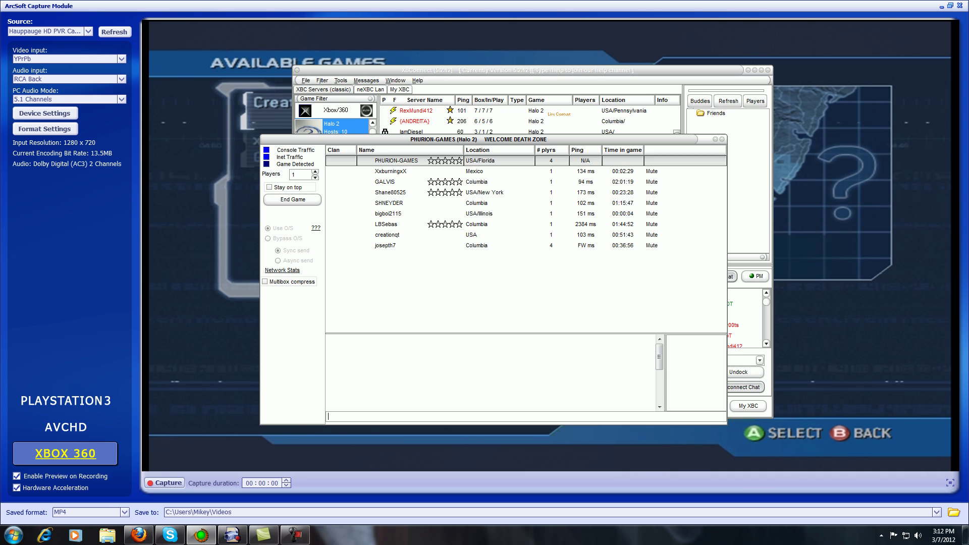
left_click(721, 139)
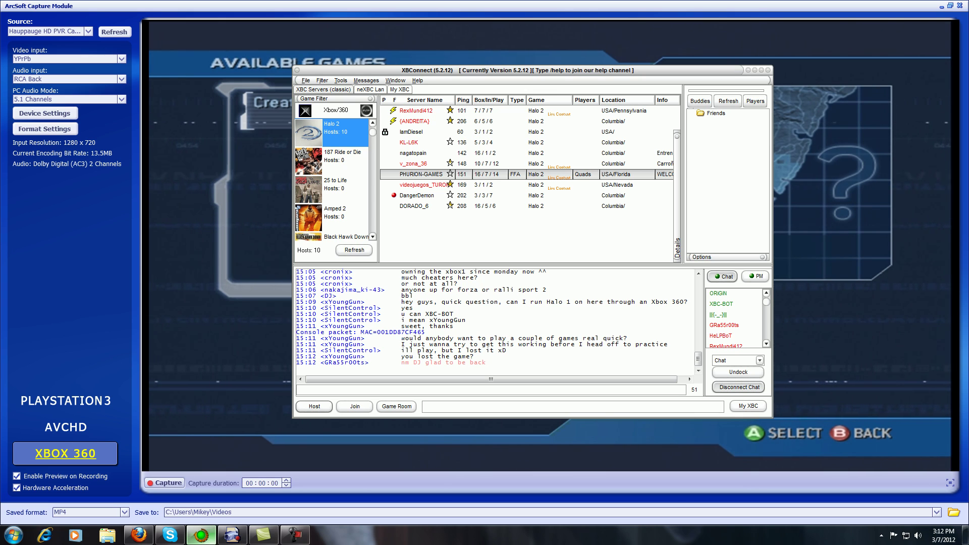
Switch to Firefox and revisit the WinPcap 4.1 beta5 download link in the Windows 7 and Vista users thread.
left_click(138, 534)
left_click(286, 278)
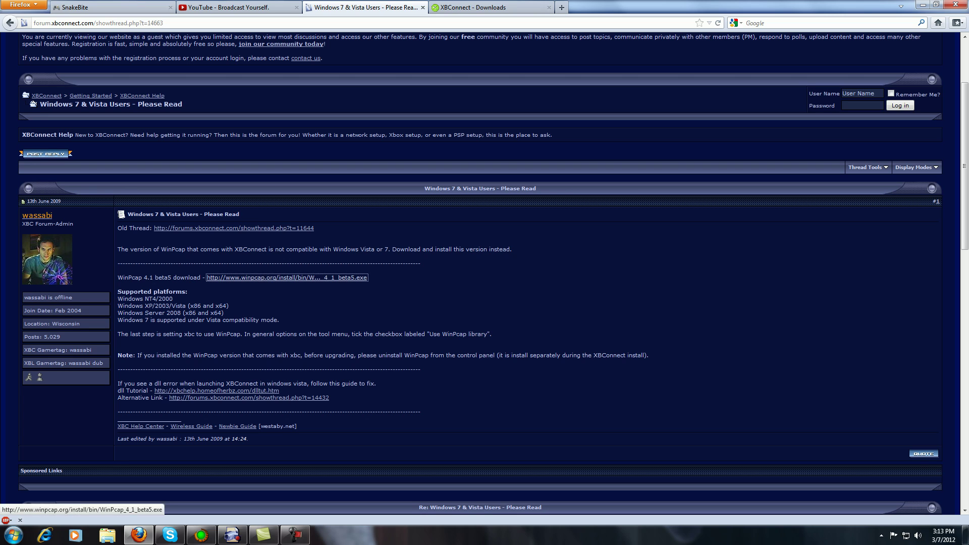
mouse_move(263, 535)
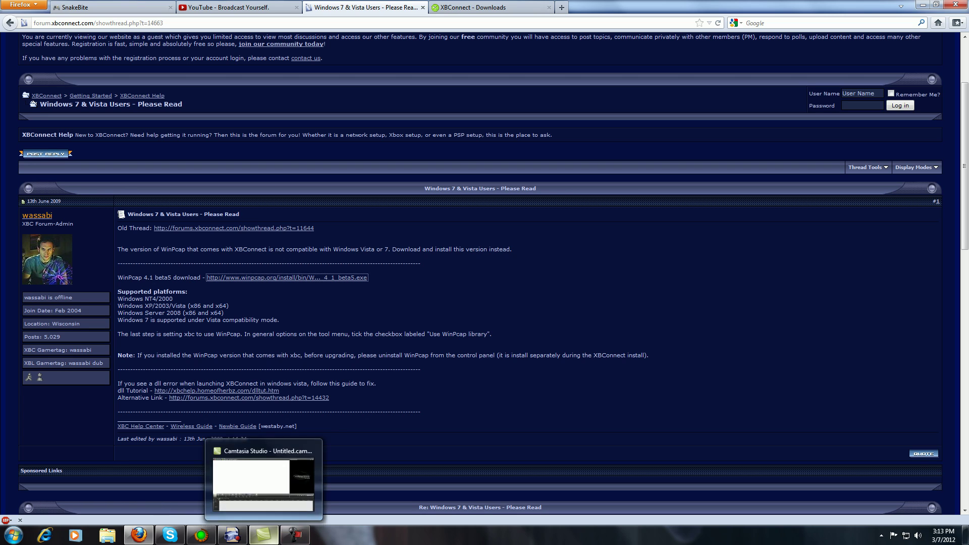
mouse_move(295, 535)
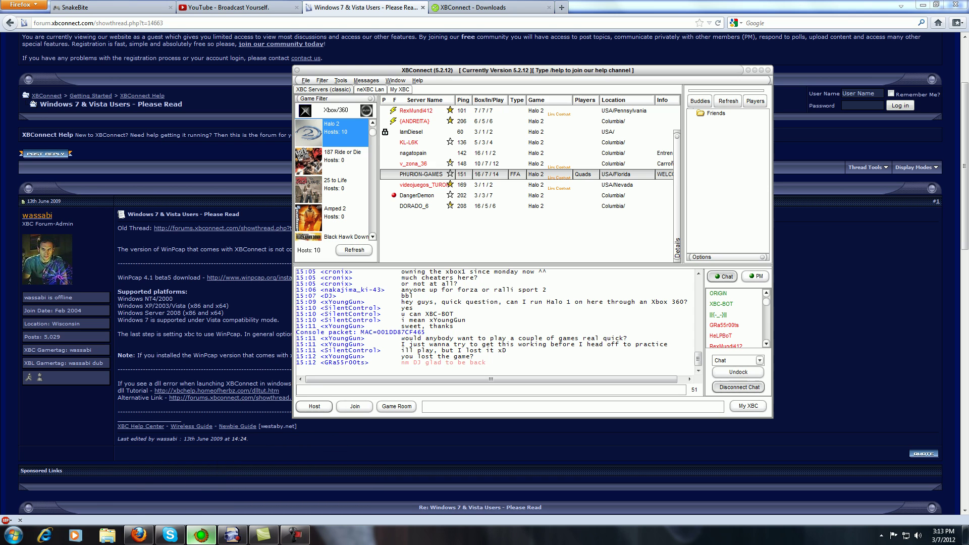
Run XBConnect's console search again on the listed network adapter and accept the result.
left_click(232, 535)
left_click(341, 81)
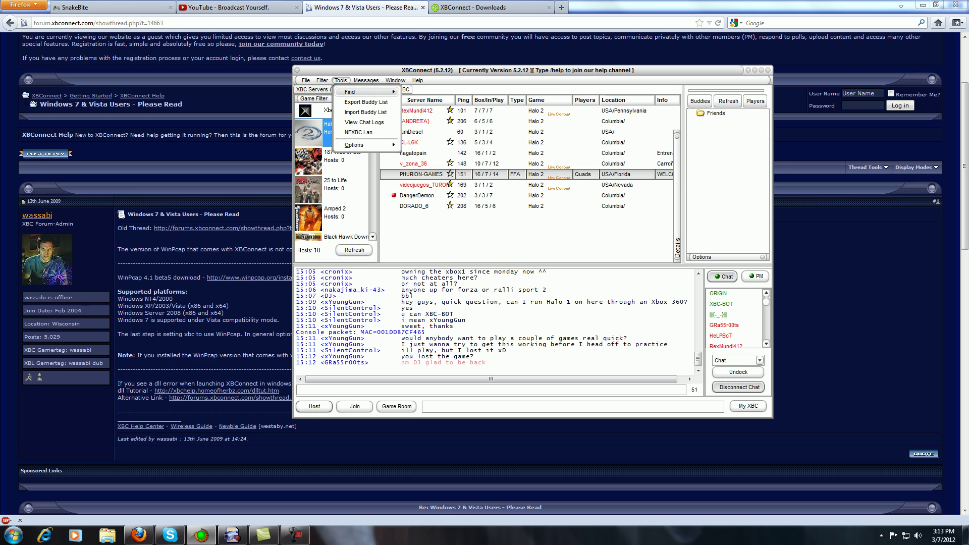
mouse_move(365, 92)
left_click(420, 92)
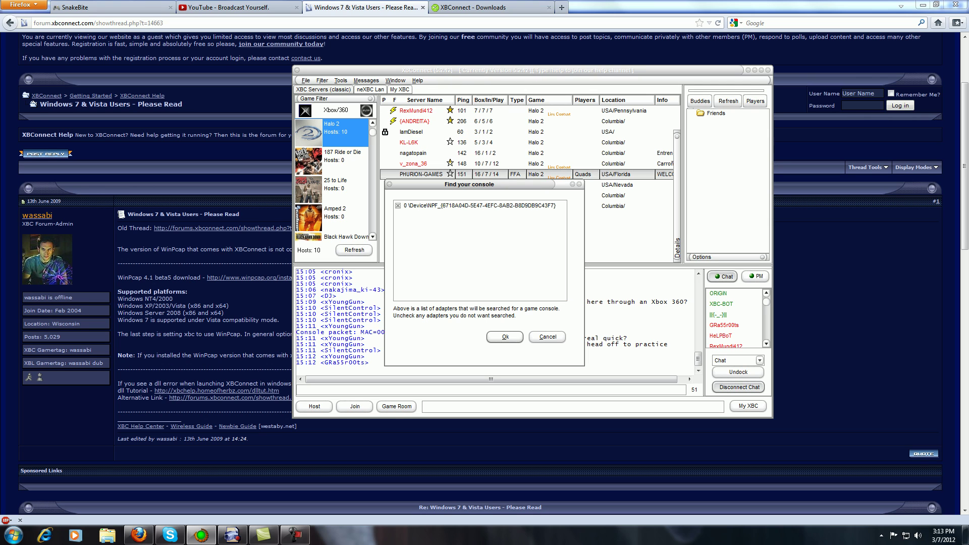
left_click(479, 205)
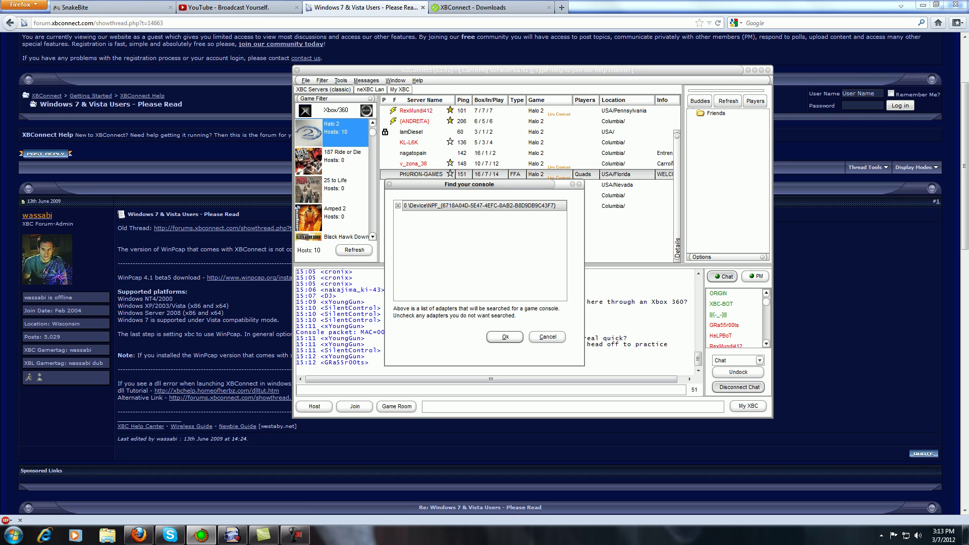
left_click(505, 337)
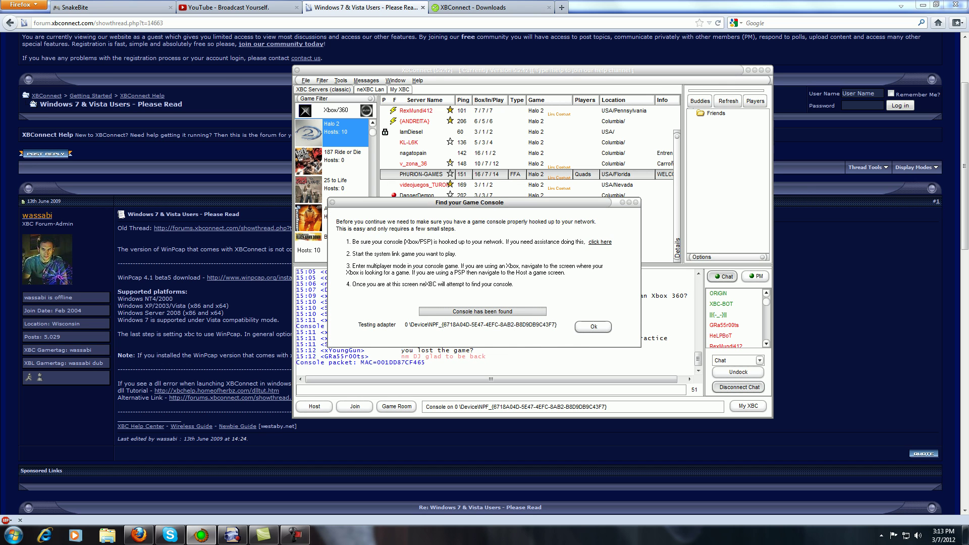
left_click(592, 327)
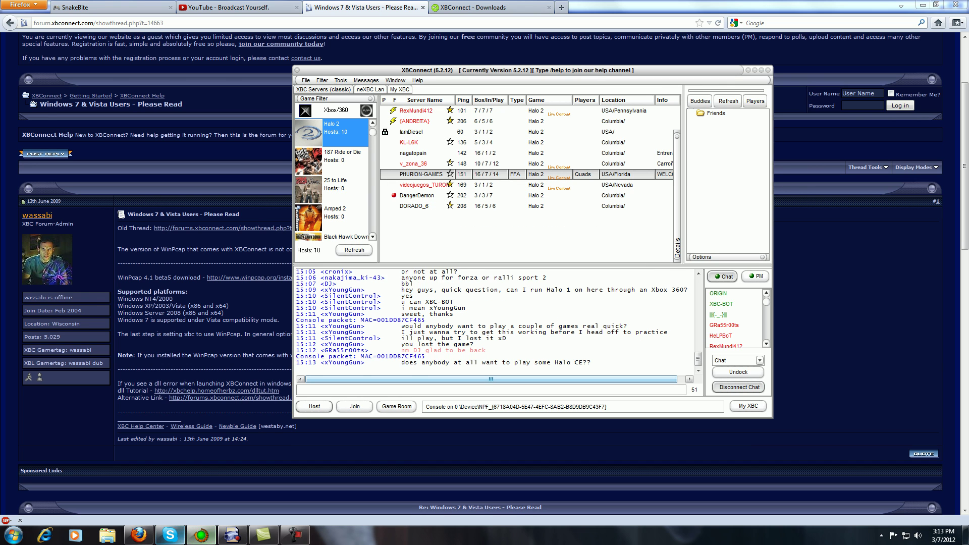
Recheck the console's Available Games screen in ArcSoft Capture Module and return to XBConnect.
left_click(233, 536)
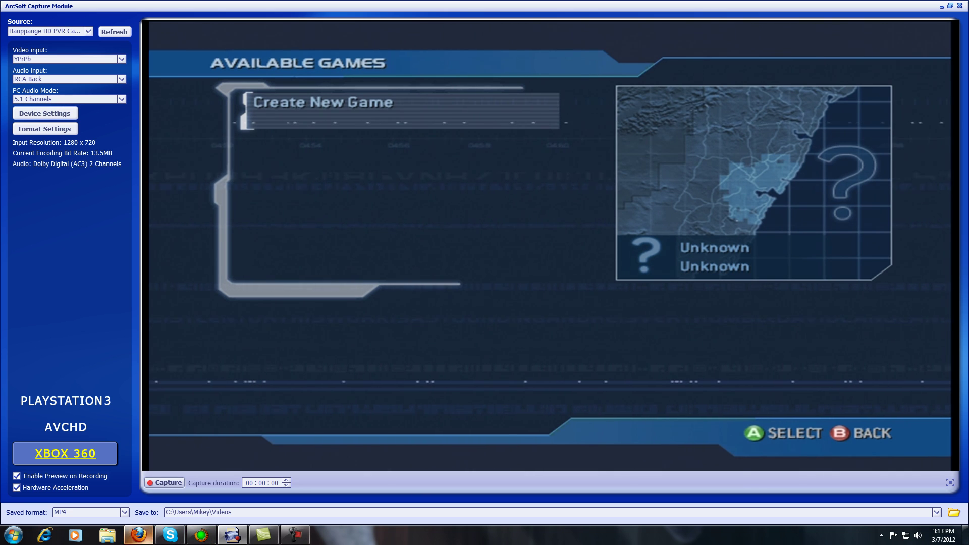
left_click(201, 535)
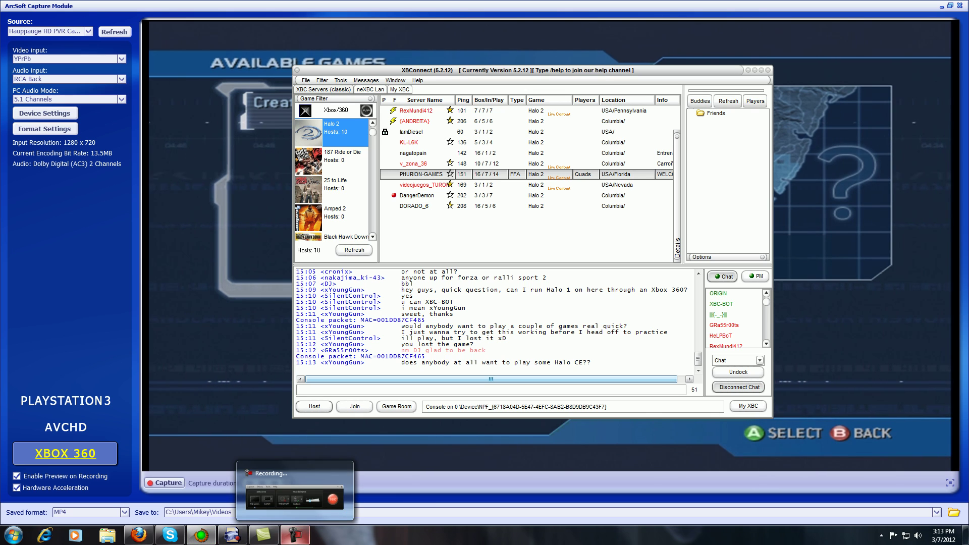
left_click(295, 535)
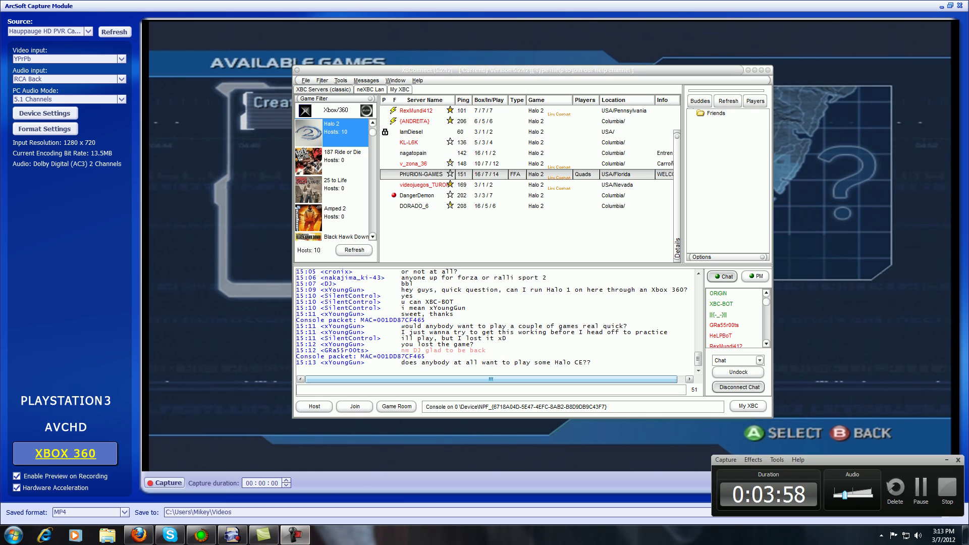